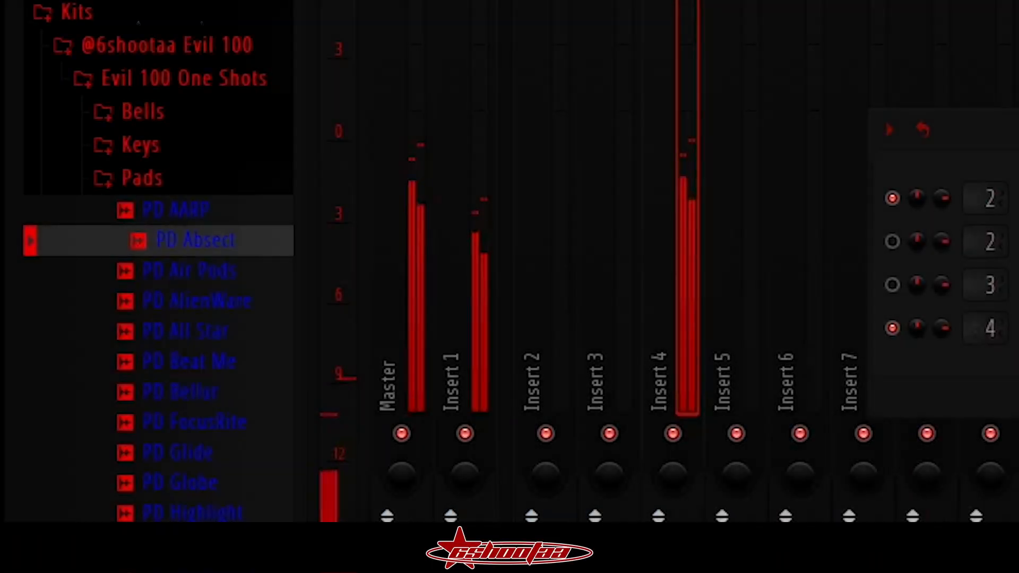
- Preview the pad one-shots and load PD Highlight into a sampler channel
{"action": "left_click", "coordinate": [183, 301]}
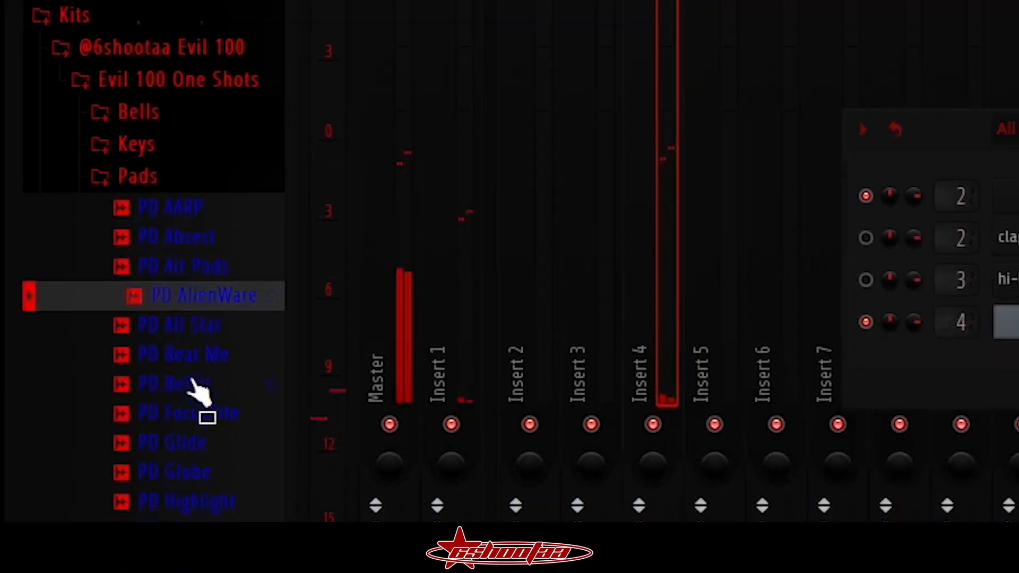
{"action": "right_click", "coordinate": [207, 300]}
{"action": "left_click", "coordinate": [300, 319]}
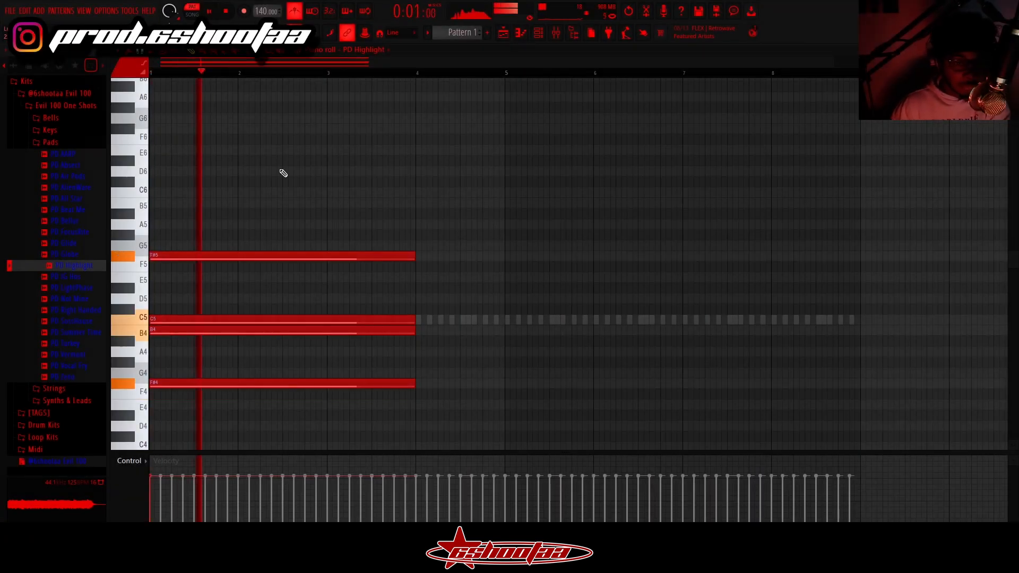
- Write four bars of PD Highlight chords on F#4, B4 and C5, topped by F#5 in bars 1-2 and B5 in bars 3-4
{"action": "key", "text": "space"}
{"action": "left_click_drag", "start_coordinate": [330, 255], "coordinate": [354, 203]}
{"action": "left_click", "coordinate": [189, 51]}
{"action": "key", "text": "space"}
{"action": "key", "text": "ctrl+m"}
{"action": "key", "text": "space"}
{"action": "key", "text": "ctrl+b"}
{"action": "key", "text": "ctrl+z"}
{"action": "left_click_drag", "start_coordinate": [360, 148], "coordinate": [453, 406]}
{"action": "key", "text": "ctrl+b"}
{"action": "key", "text": "ctrl+d"}
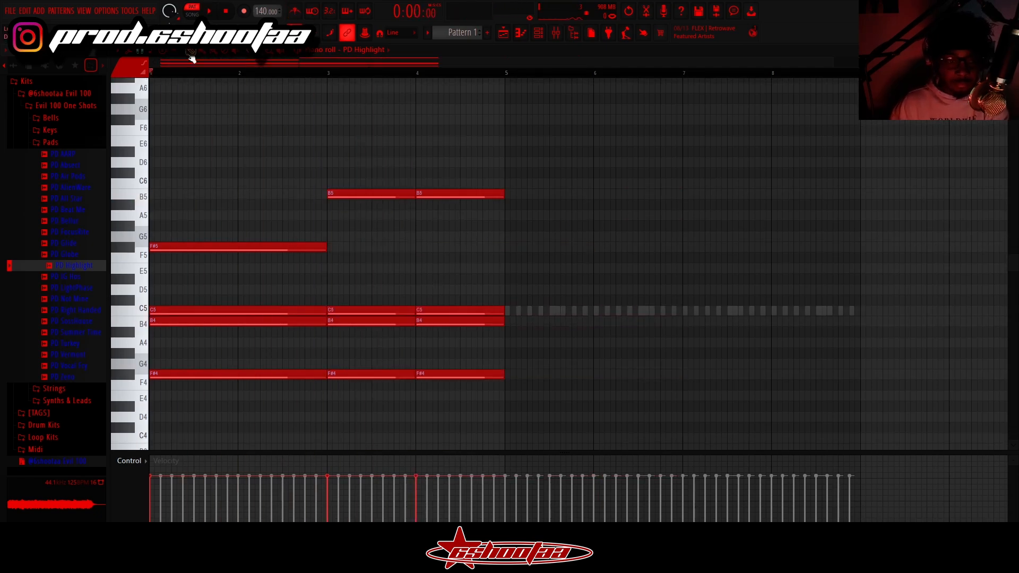
- Lower the top pad note in bar 4 to G5 and duplicate the four-bar progression through bar 8
{"action": "left_click_drag", "start_coordinate": [453, 193], "coordinate": [455, 237]}
{"action": "key", "text": "space"}
{"action": "key", "text": "ctrl+b"}
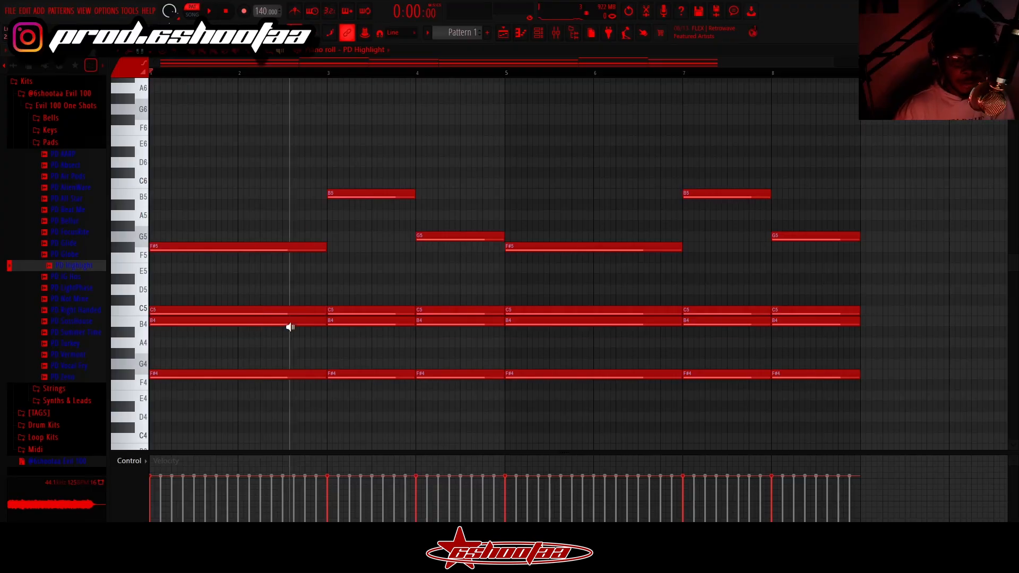
- Review the pad chords by auditioning the sustained lower notes and the changing top notes across bars 1 to 5
{"action": "left_click_drag", "start_coordinate": [290, 327], "coordinate": [293, 298]}
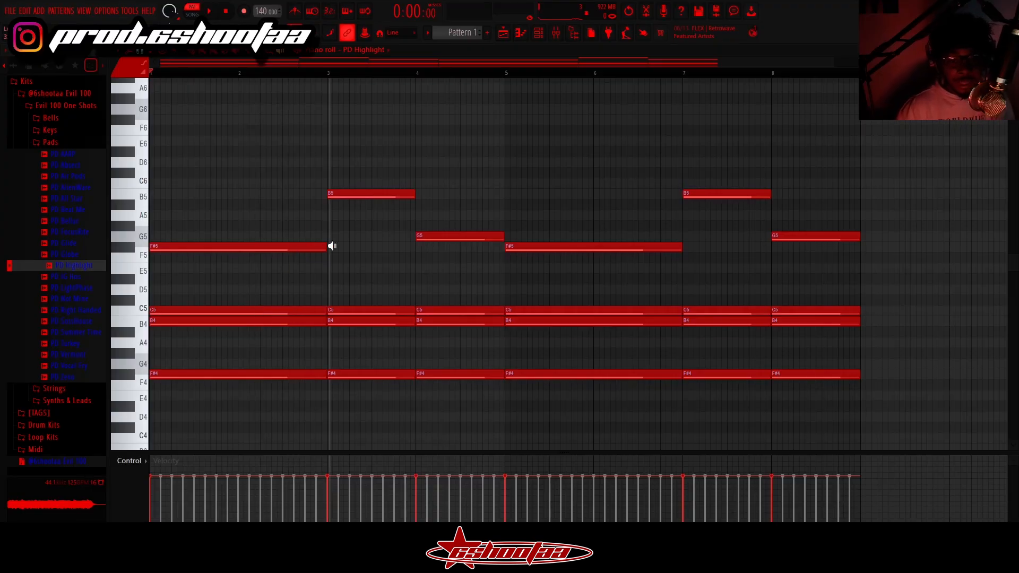
{"action": "left_click_drag", "start_coordinate": [295, 248], "coordinate": [391, 264]}
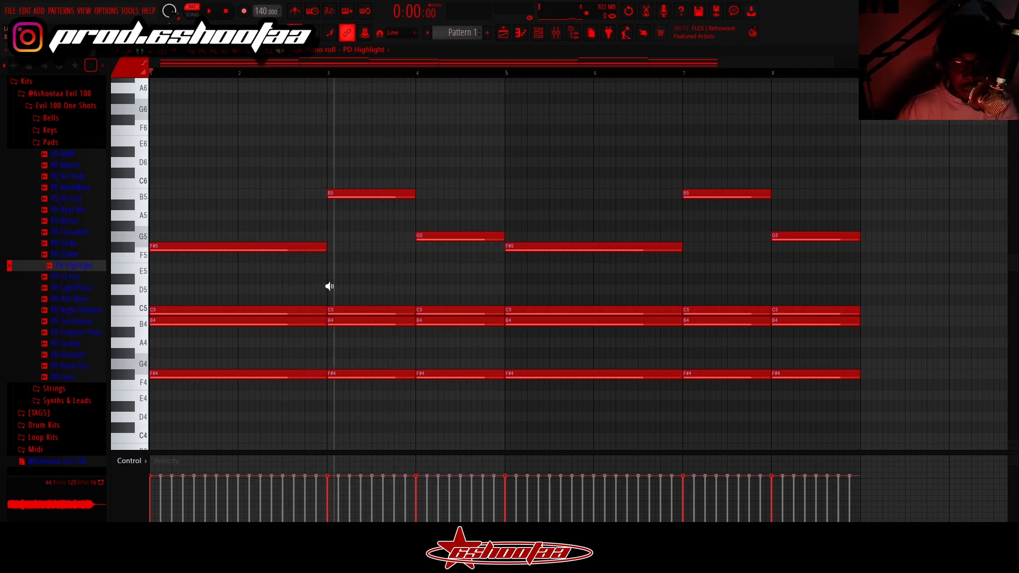
{"action": "left_click_drag", "start_coordinate": [345, 294], "coordinate": [368, 191]}
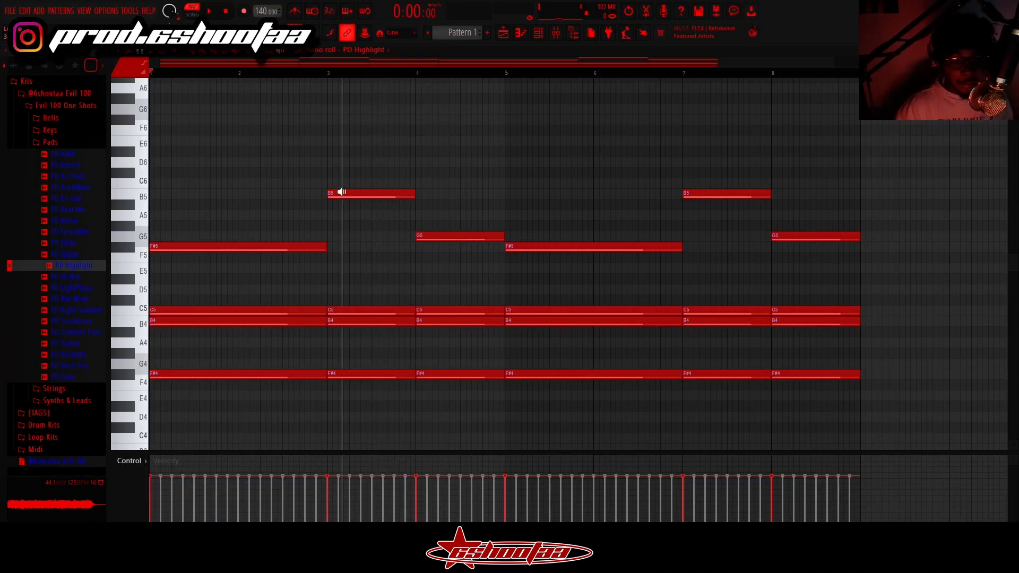
{"action": "left_click_drag", "start_coordinate": [489, 238], "coordinate": [538, 231]}
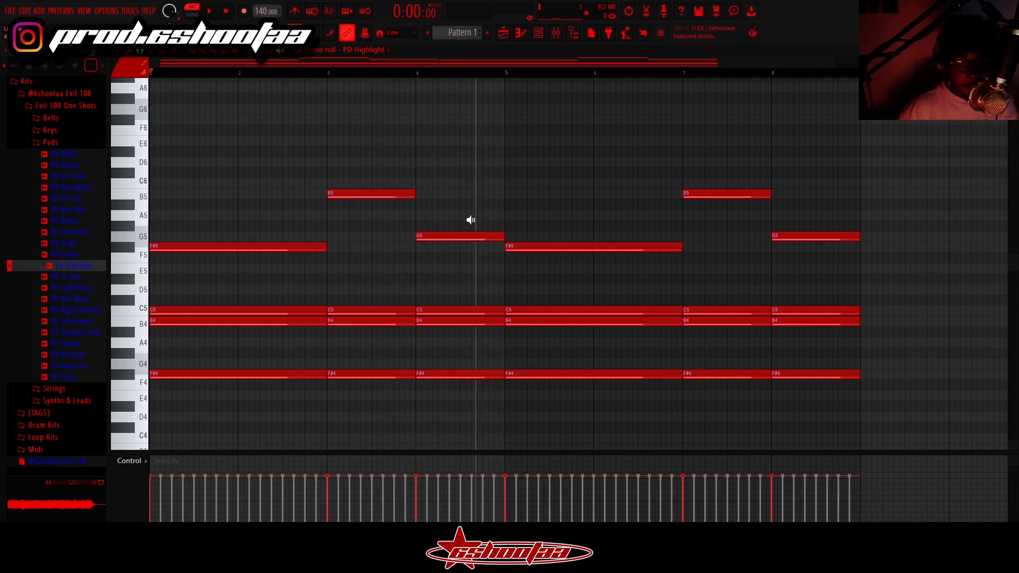
{"action": "left_click_drag", "start_coordinate": [393, 233], "coordinate": [432, 220]}
{"action": "mouse_move", "coordinate": [525, 267]}
{"action": "left_mouse_down"}
{"action": "mouse_move", "coordinate": [519, 218]}
{"action": "mouse_move", "coordinate": [546, 249]}
{"action": "mouse_move", "coordinate": [526, 252]}
{"action": "left_mouse_up"}
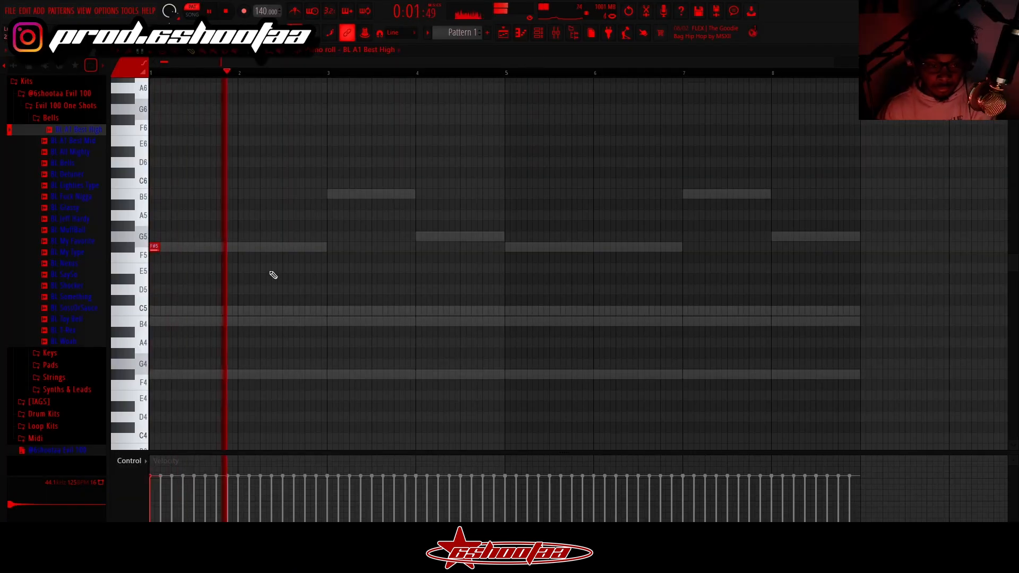
- Try two short bell notes in bar 2 after the opening F#5 note
{"action": "key", "text": "space"}
{"action": "scroll", "coordinate": [194, 177], "scroll_direction": "up", "scroll_amount": 2}
{"action": "left_click_drag", "start_coordinate": [154, 257], "coordinate": [154, 310]}
{"action": "key", "text": "space"}
{"action": "left_click", "coordinate": [264, 375]}
{"action": "left_click", "coordinate": [309, 385]}
{"action": "key", "text": "space"}
{"action": "right_click", "coordinate": [309, 385]}
{"action": "key", "text": "ctrl+m"}
{"action": "scroll", "coordinate": [205, 297], "scroll_direction": "down", "scroll_amount": 3}
- Add bell notes on C5 mid-bar 2, B4 at bar 3, C5 and G5 in bar 4, and duplicate the melody into bars 5-8
{"action": "key", "text": "space"}
{"action": "left_click", "coordinate": [287, 278]}
{"action": "left_click", "coordinate": [332, 289]}
{"action": "left_click", "coordinate": [443, 278]}
{"action": "left_click", "coordinate": [487, 204]}
{"action": "key", "text": "ctrl+b"}
{"action": "key", "text": "shift+Right"}
{"action": "key", "text": "space"}
{"action": "key", "text": "space"}
- Rework the bell melody in bar 4 by raising the C5 note to E5 and placing the G5 note slightly earlier
{"action": "right_click", "coordinate": [488, 205]}
{"action": "mouse_move", "coordinate": [442, 279]}
{"action": "left_mouse_down"}
{"action": "mouse_move", "coordinate": [451, 238]}
{"action": "mouse_move", "coordinate": [439, 235]}
{"action": "left_mouse_up"}
{"action": "left_click", "coordinate": [299, 12]}
{"action": "key", "text": "space"}
{"action": "key", "text": "space"}
{"action": "left_click", "coordinate": [475, 206]}
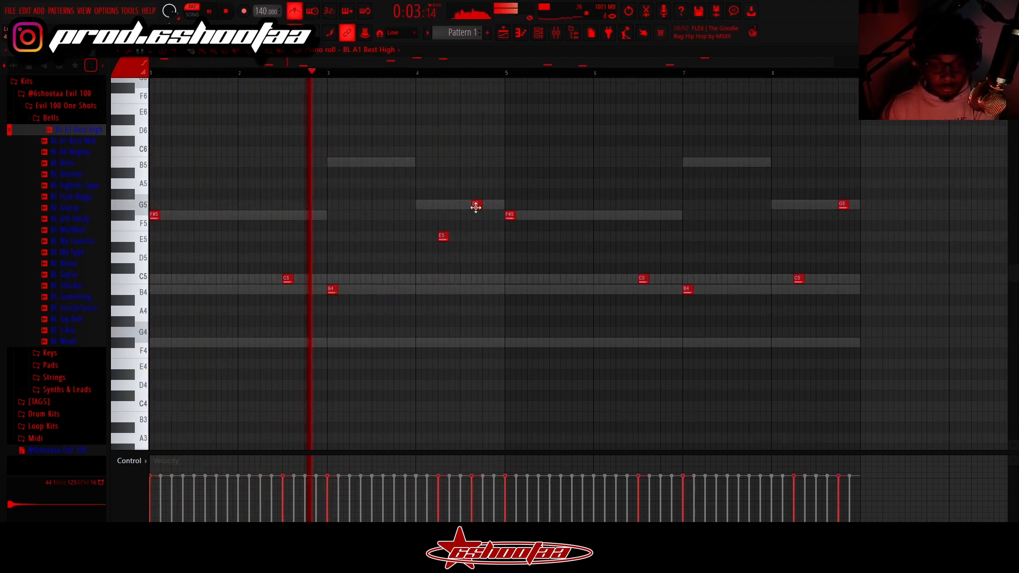
- Clear the bell notes from bar 8 and replace the E5 and G5 notes in bar 4 with a single C5
{"action": "right_click", "coordinate": [799, 278]}
{"action": "right_click", "coordinate": [843, 205]}
{"action": "left_click", "coordinate": [798, 290]}
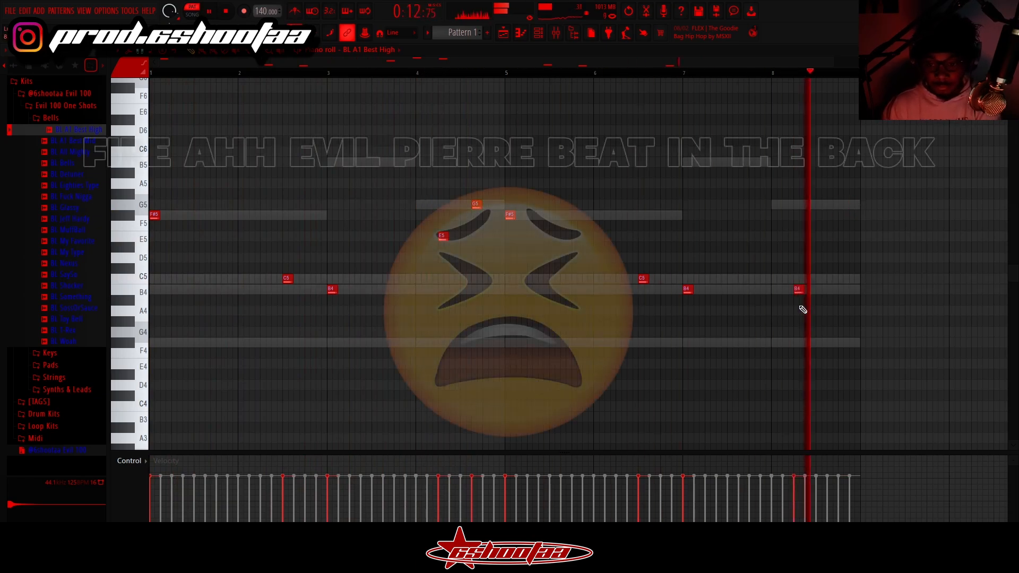
{"action": "right_click", "coordinate": [477, 205]}
{"action": "right_click", "coordinate": [443, 237]}
{"action": "left_click", "coordinate": [442, 278]}
{"action": "right_click", "coordinate": [798, 289]}
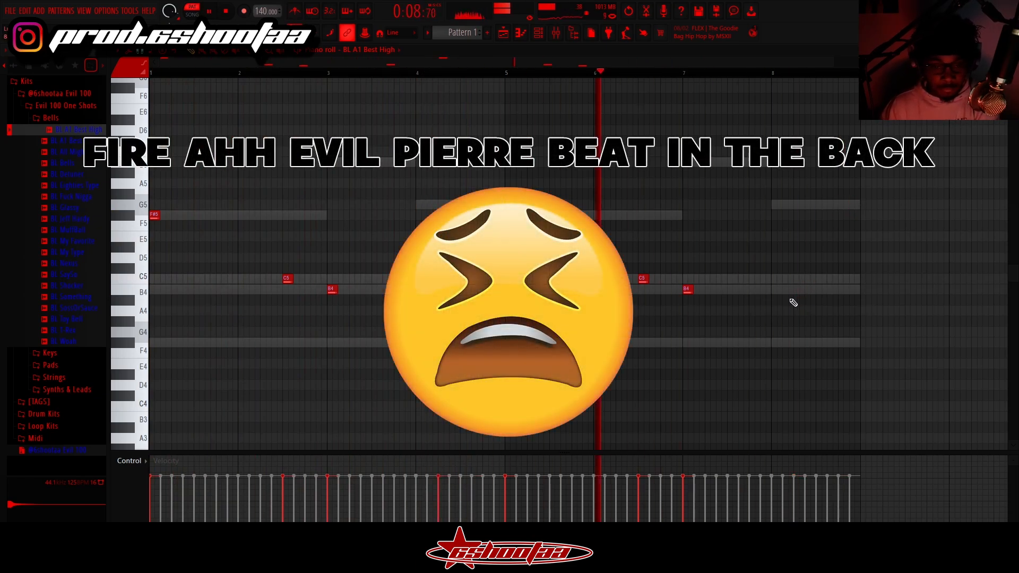
- Bring up the mixer and load the KY Crystal Up sample into the selected keys channel in place of KY Realist
{"action": "left_click", "coordinate": [556, 34]}
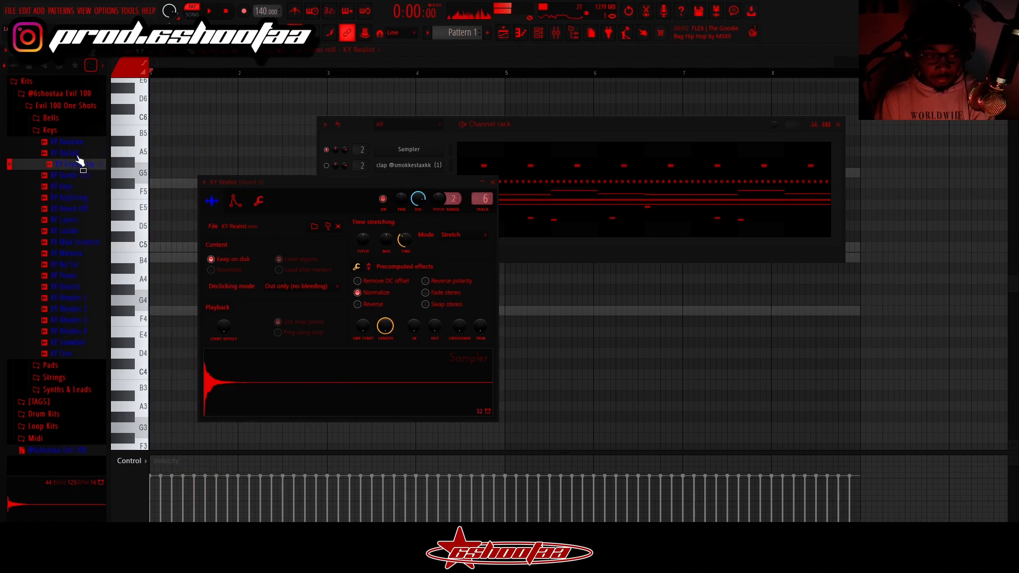
{"action": "right_click", "coordinate": [81, 170]}
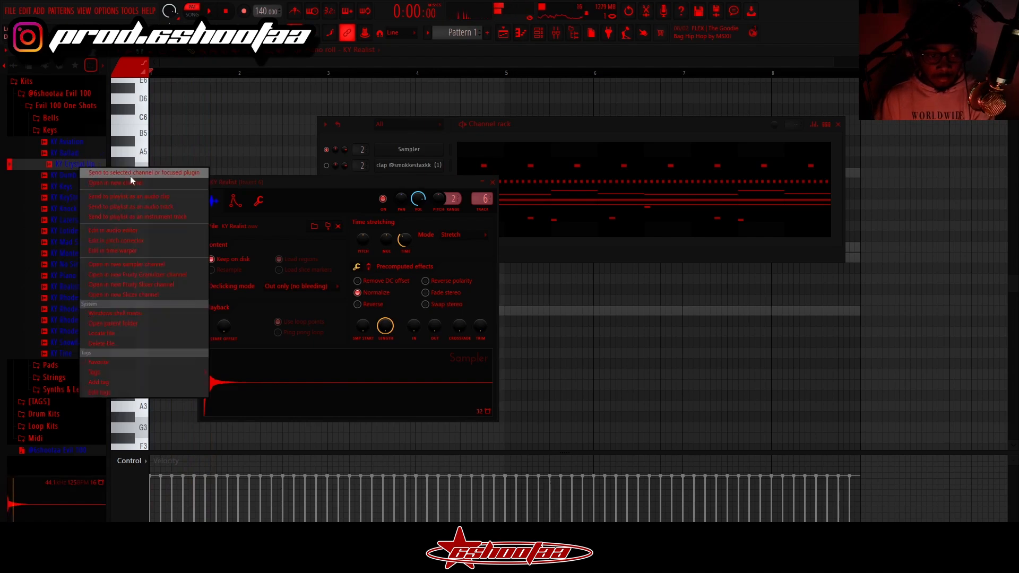
{"action": "left_click", "coordinate": [129, 177]}
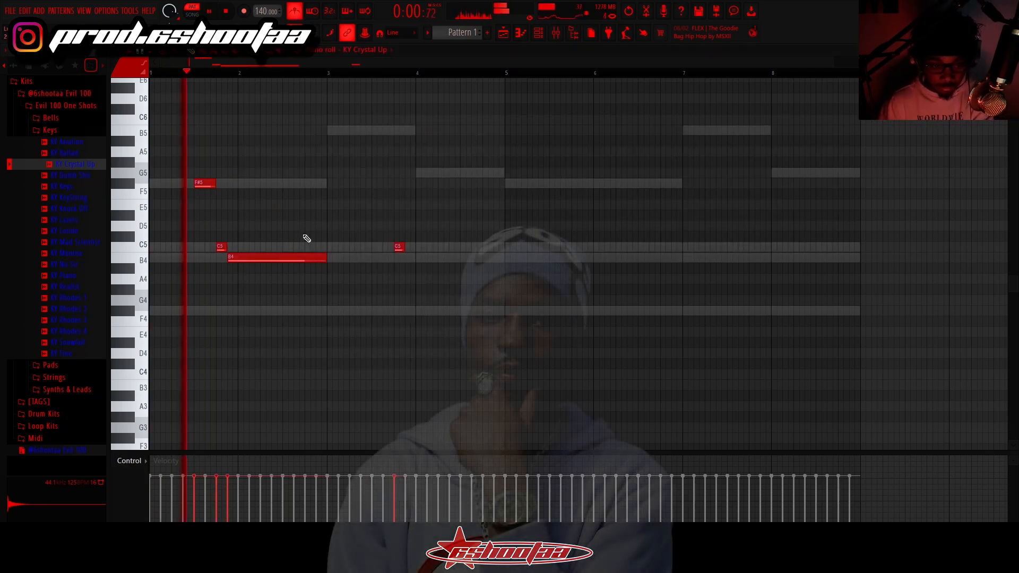
- Try extra high notes on B5 and C6 around bars 2 and 3 of the KY Crystal Up melody
{"action": "left_click", "coordinate": [287, 130]}
{"action": "key", "text": "space"}
{"action": "mouse_move", "coordinate": [318, 130]}
{"action": "left_mouse_down"}
{"action": "mouse_move", "coordinate": [317, 118]}
{"action": "mouse_move", "coordinate": [292, 120]}
{"action": "left_mouse_up"}
{"action": "key", "text": "s"}
{"action": "key", "text": "space"}
{"action": "key", "text": "space"}
{"action": "right_click", "coordinate": [361, 130]}
{"action": "right_click", "coordinate": [359, 258]}
{"action": "right_click", "coordinate": [288, 120]}
{"action": "left_click", "coordinate": [226, 12]}
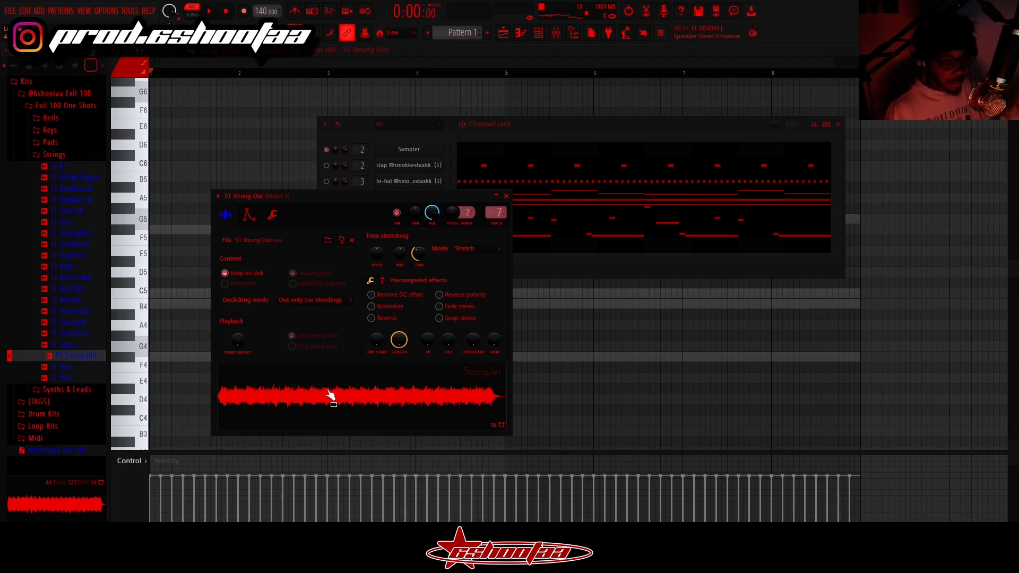
- Write the ST Strung Out line with F#4 held over bars 1-3 and G4 in bar 4, repeated in bars 5-8
{"action": "left_click", "coordinate": [506, 196]}
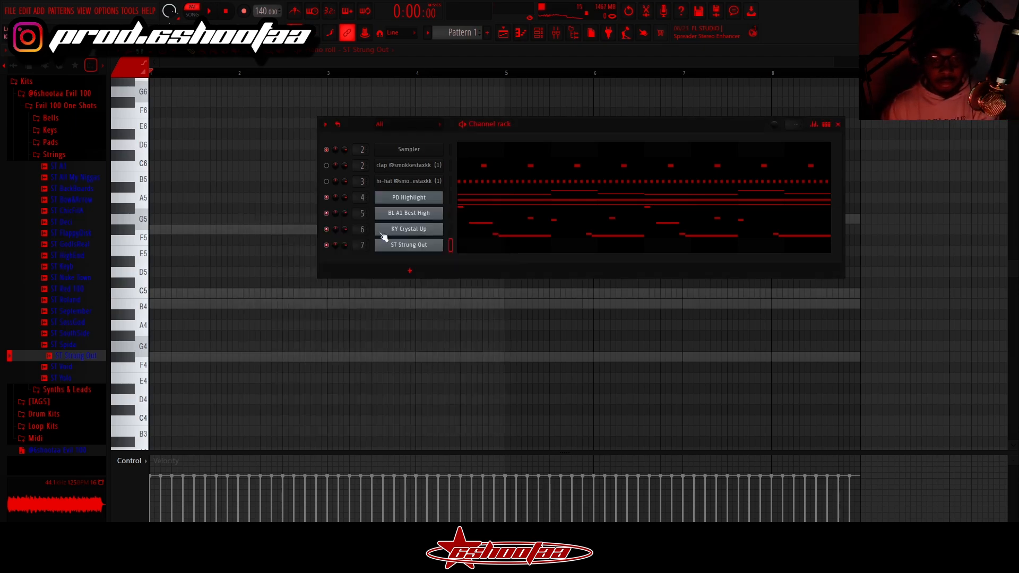
{"action": "left_click", "coordinate": [525, 34]}
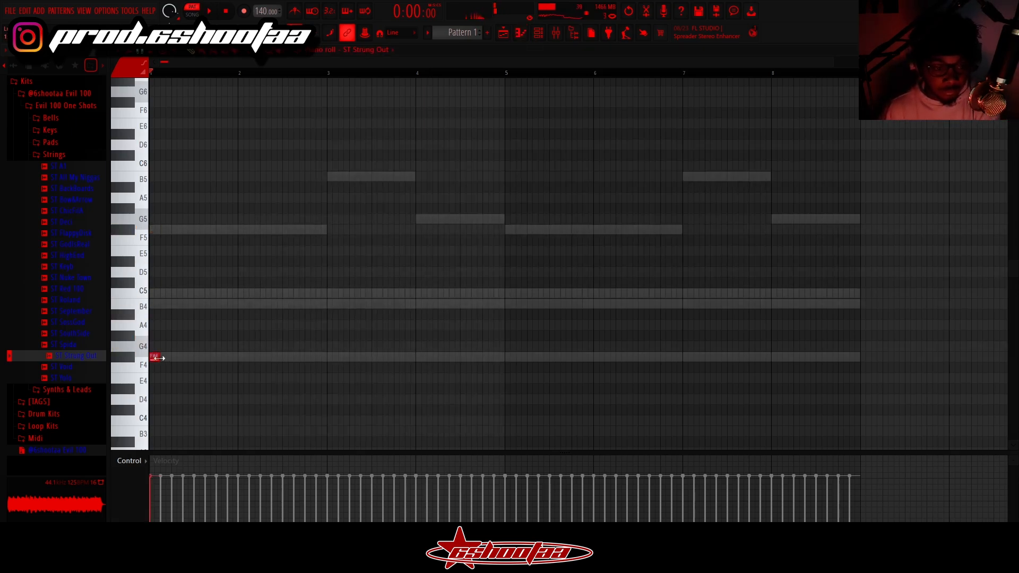
{"action": "left_click_drag", "start_coordinate": [304, 359], "coordinate": [411, 369]}
{"action": "left_click", "coordinate": [419, 346]}
{"action": "left_click_drag", "start_coordinate": [673, 348], "coordinate": [505, 357]}
{"action": "left_click", "coordinate": [539, 358]}
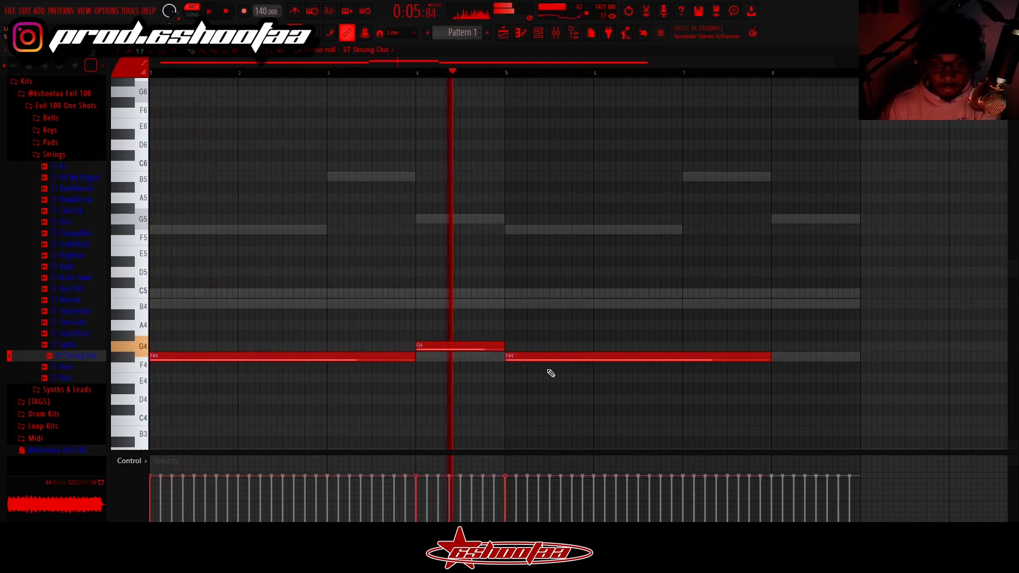
{"action": "left_click", "coordinate": [773, 346]}
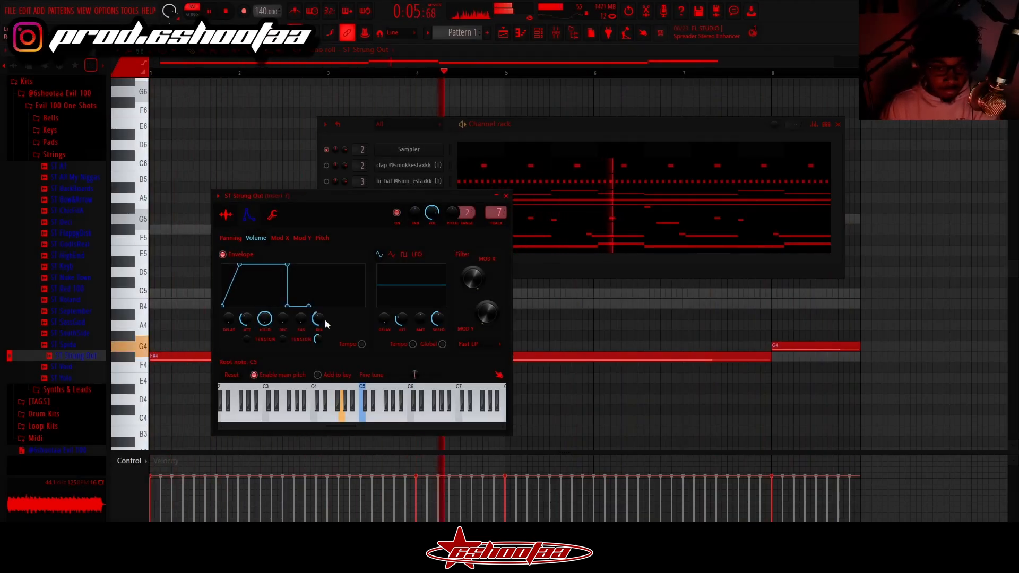
- Add an effect plugin to an empty slot on mixer Insert 4
{"action": "left_click", "coordinate": [558, 33]}
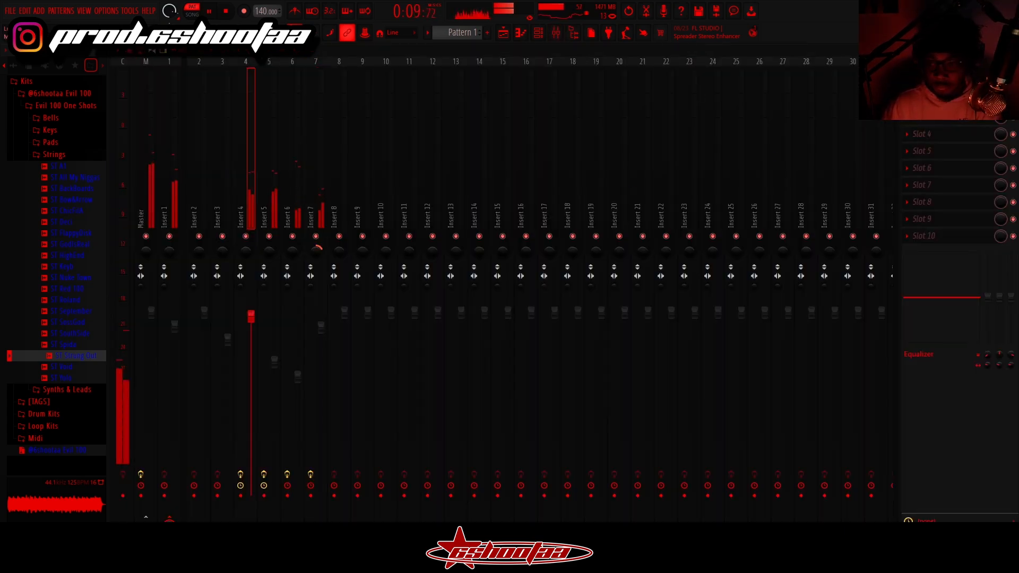
{"action": "left_click", "coordinate": [939, 122]}
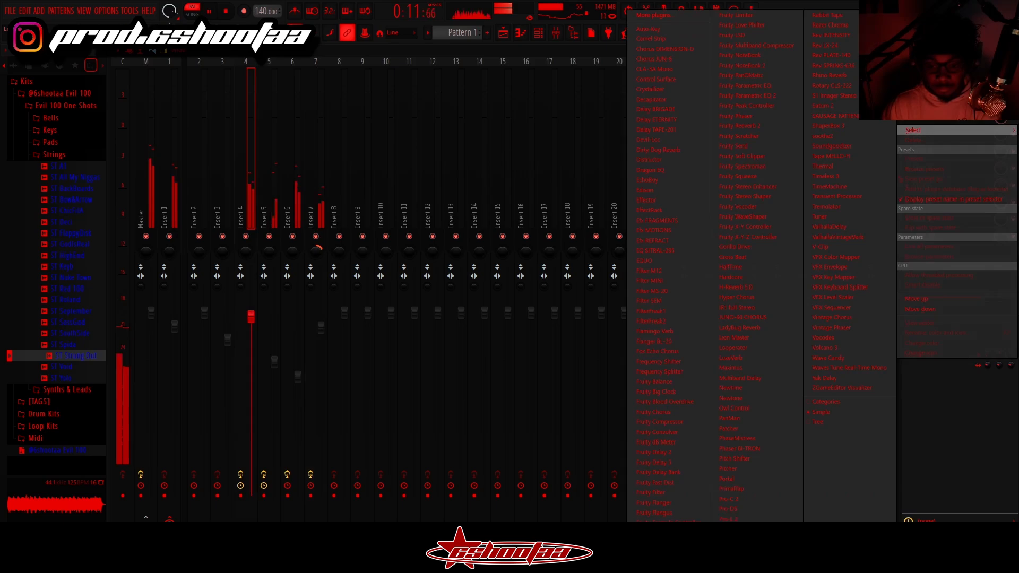
{"action": "left_click", "coordinate": [735, 516]}
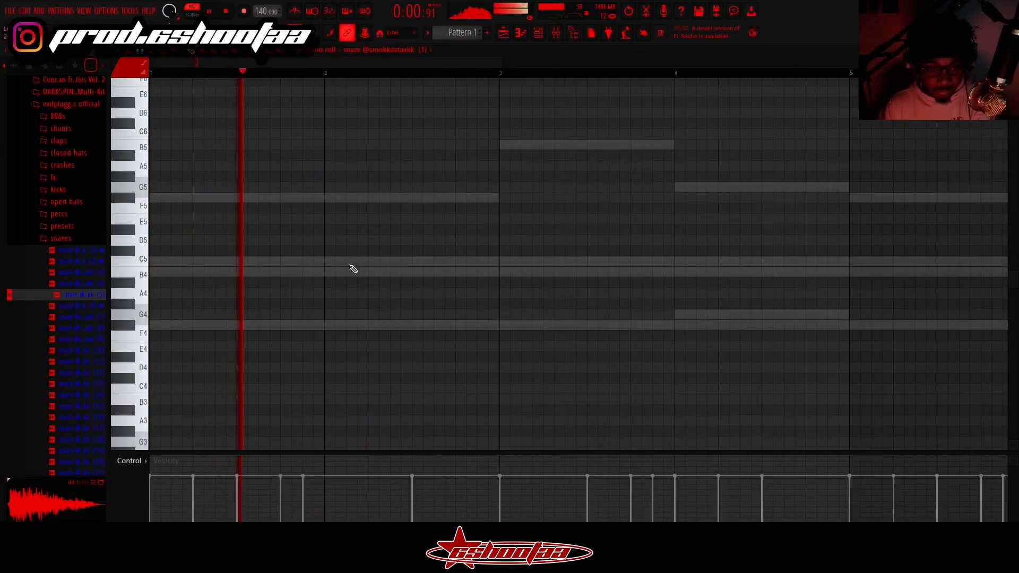
- Place C5 hits for the first snare early in bars 2 and 4 and at bar 4's end, repeating them in bars 6 and 8
{"action": "left_click", "coordinate": [352, 265]}
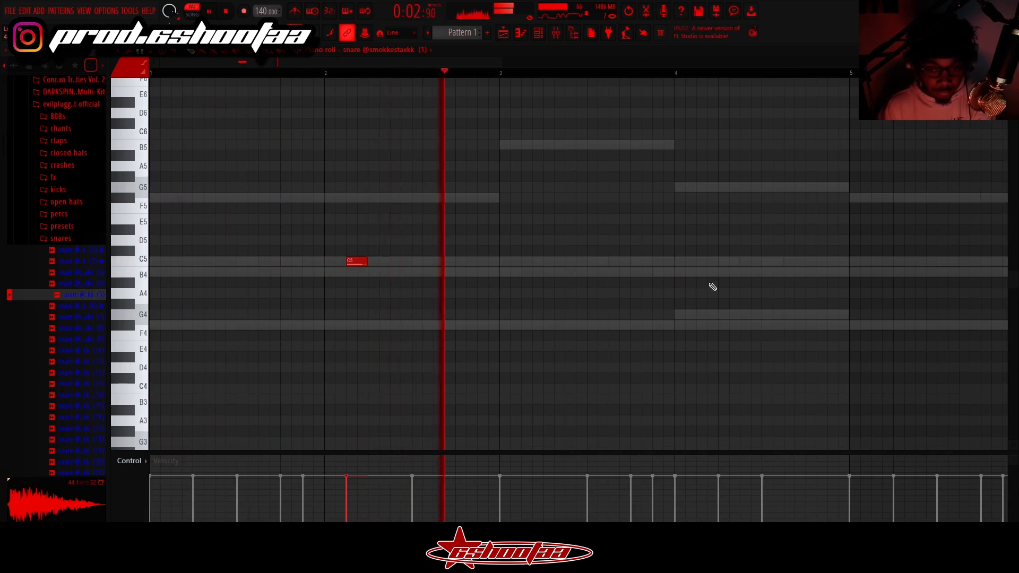
{"action": "left_click", "coordinate": [701, 264]}
{"action": "left_click", "coordinate": [831, 263]}
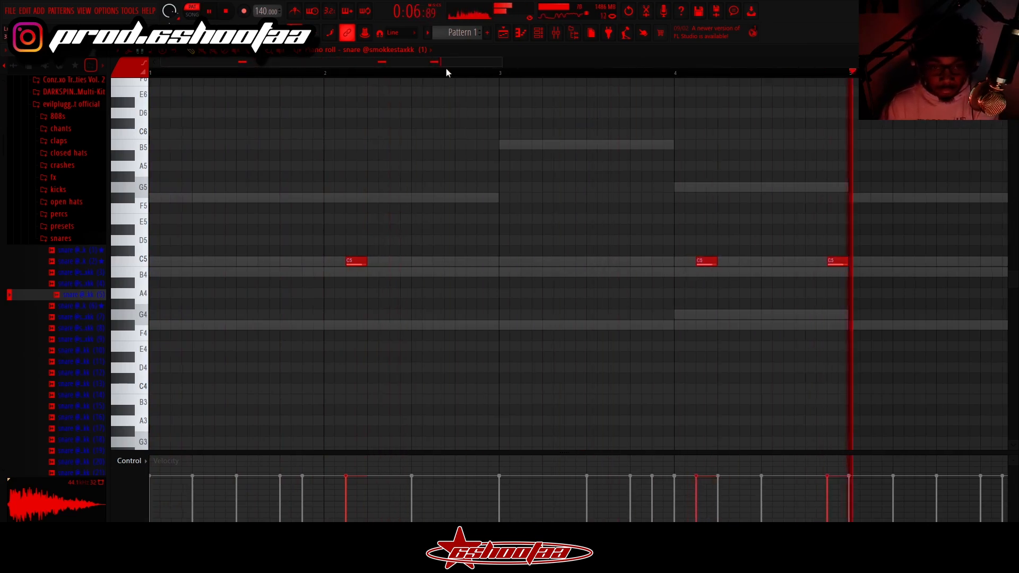
{"action": "left_click", "coordinate": [488, 262]}
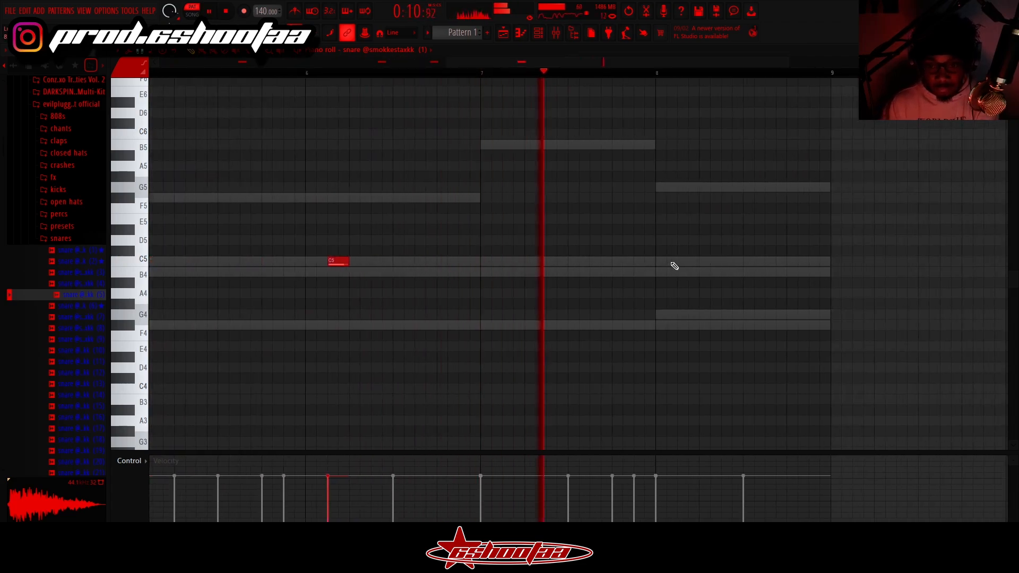
{"action": "left_click", "coordinate": [679, 263]}
{"action": "left_click", "coordinate": [812, 264]}
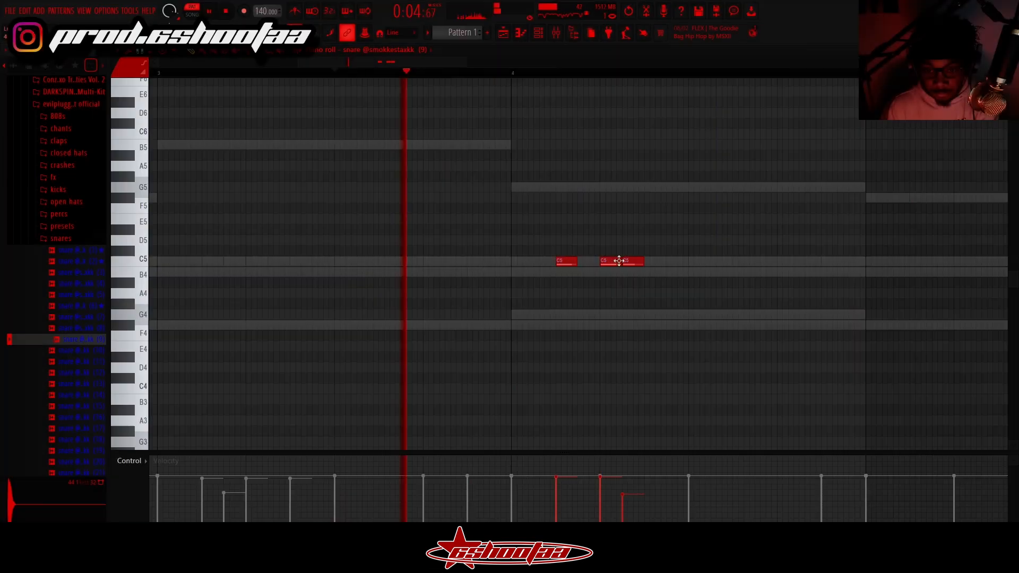
- Add C5 hits mid-bar and near the end of bar 4 for snare (9), and play back the fill
{"action": "left_click", "coordinate": [648, 263]}
{"action": "left_click", "coordinate": [670, 272]}
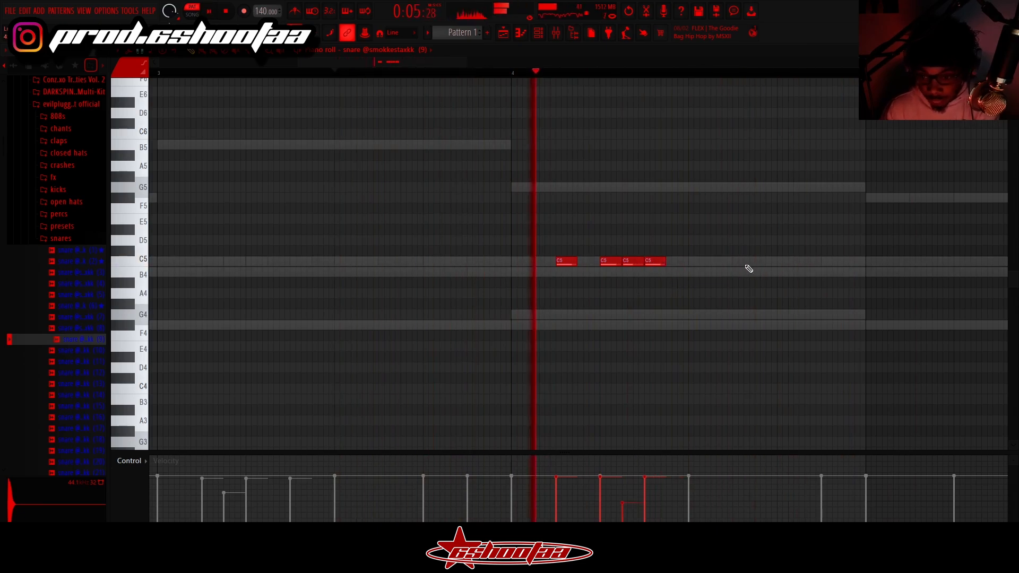
{"action": "left_click", "coordinate": [780, 262]}
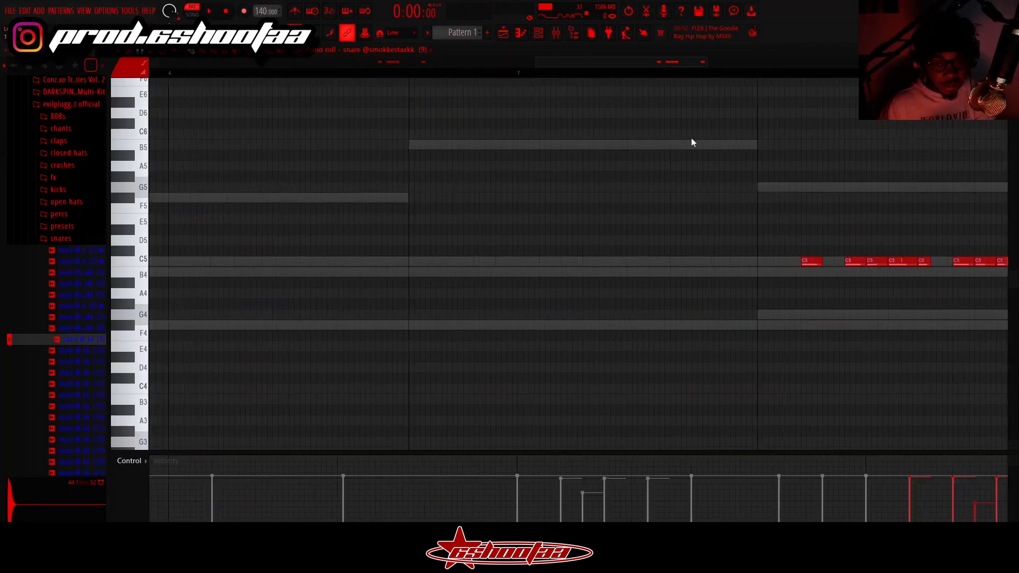
{"action": "left_click_drag", "start_coordinate": [691, 138], "coordinate": [738, 144]}
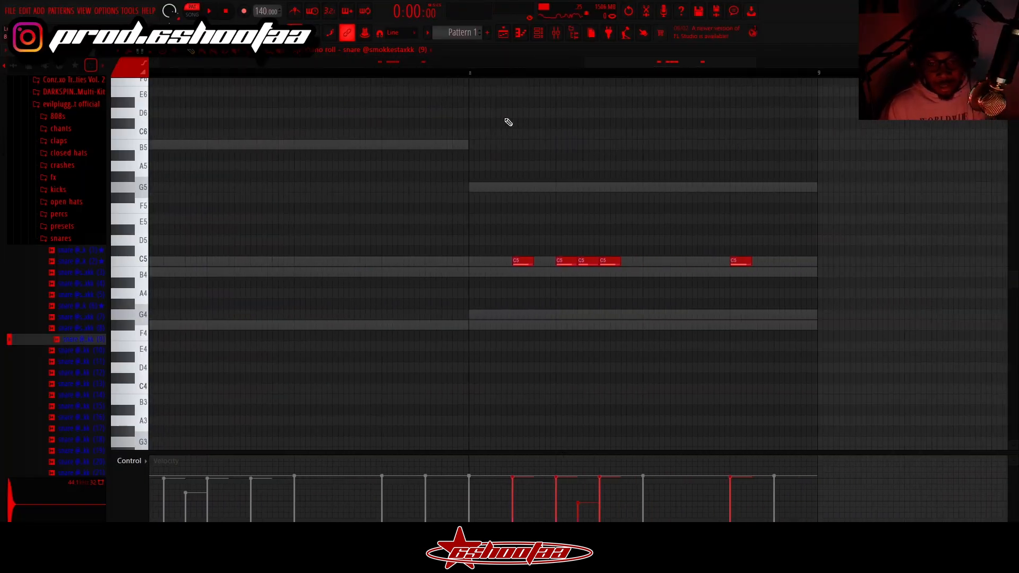
{"action": "key", "text": "space"}
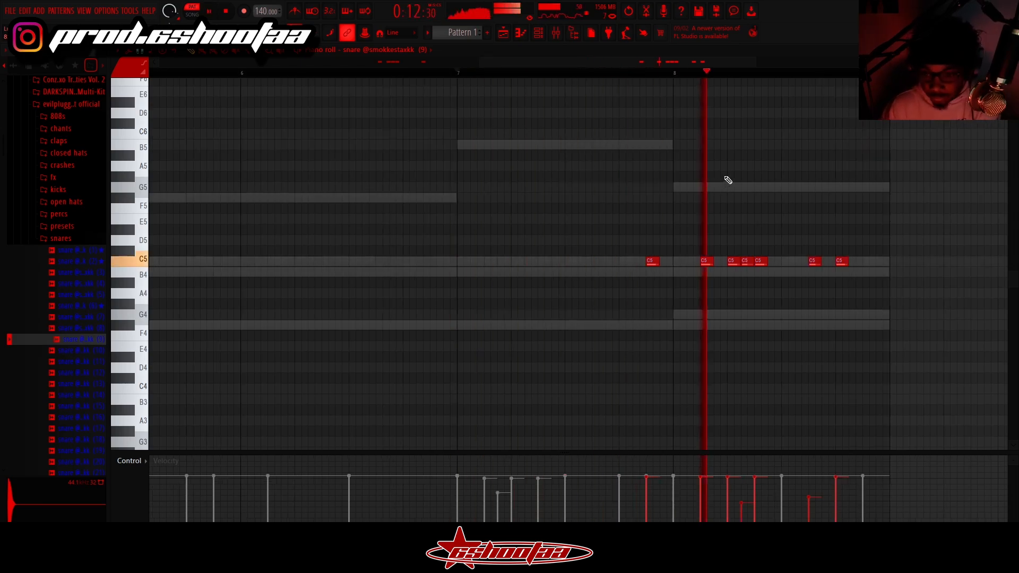
{"action": "left_click_drag", "start_coordinate": [479, 63], "coordinate": [5, 147]}
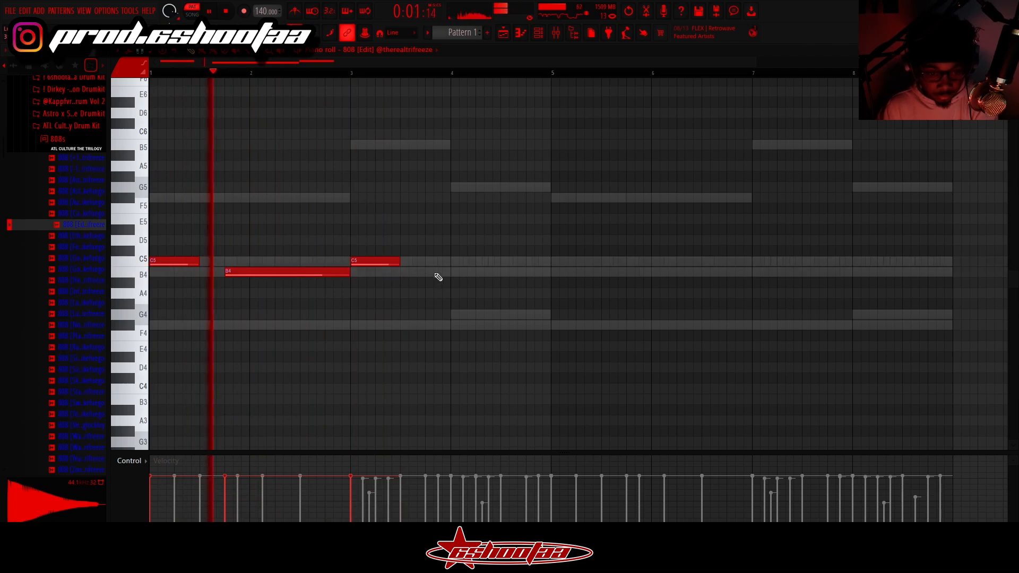
- Add a short B4 808 note late in bar 3, followed by a second B4 note held to the end of bar 4
{"action": "left_click", "coordinate": [427, 273]}
{"action": "left_click_drag", "start_coordinate": [549, 274], "coordinate": [469, 273]}
{"action": "key", "text": "space"}
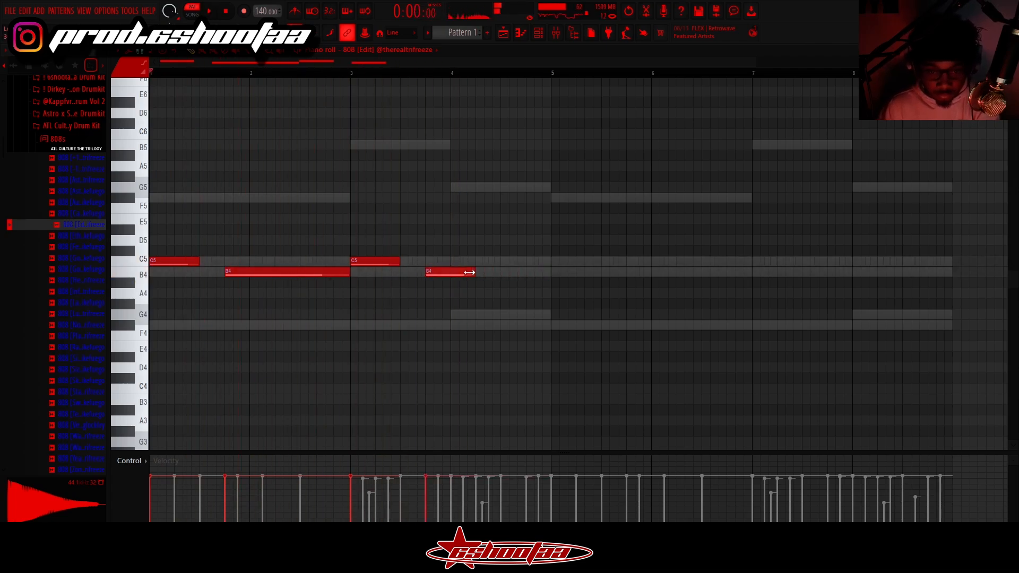
{"action": "key", "text": "space"}
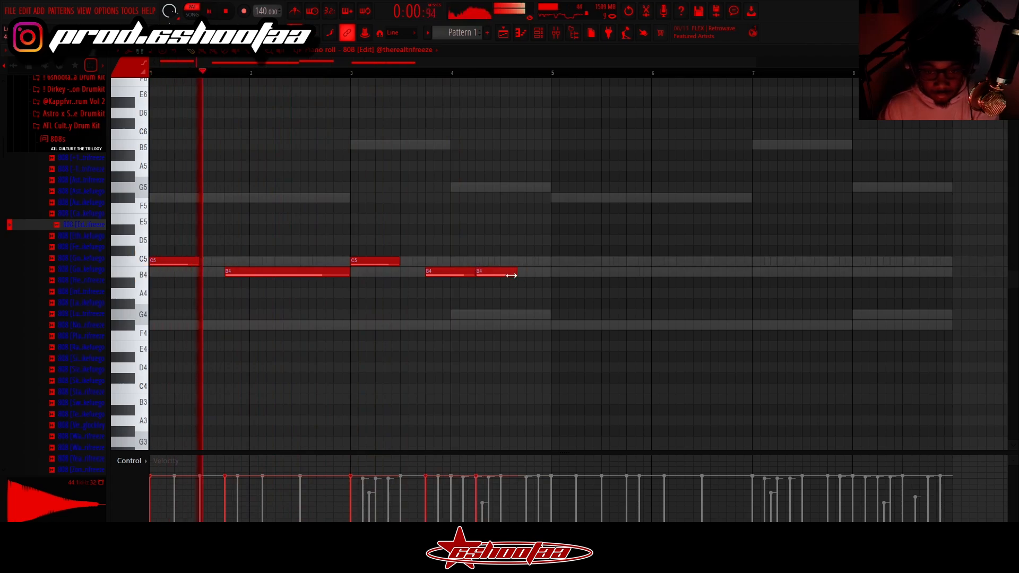
{"action": "left_click_drag", "start_coordinate": [511, 275], "coordinate": [546, 284]}
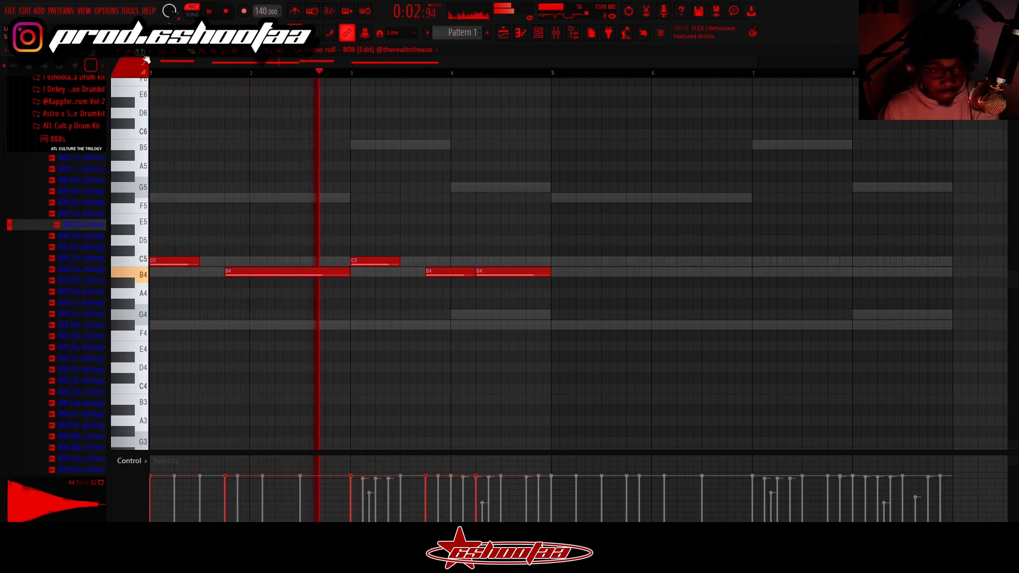
- Shorten the 808's last B4 note, add another B4 up to the end of bar 4, and duplicate the line into bars 5 to 8
{"action": "left_click_drag", "start_coordinate": [548, 273], "coordinate": [511, 274]}
{"action": "left_click", "coordinate": [517, 273]}
{"action": "key", "text": "ctrl+b"}
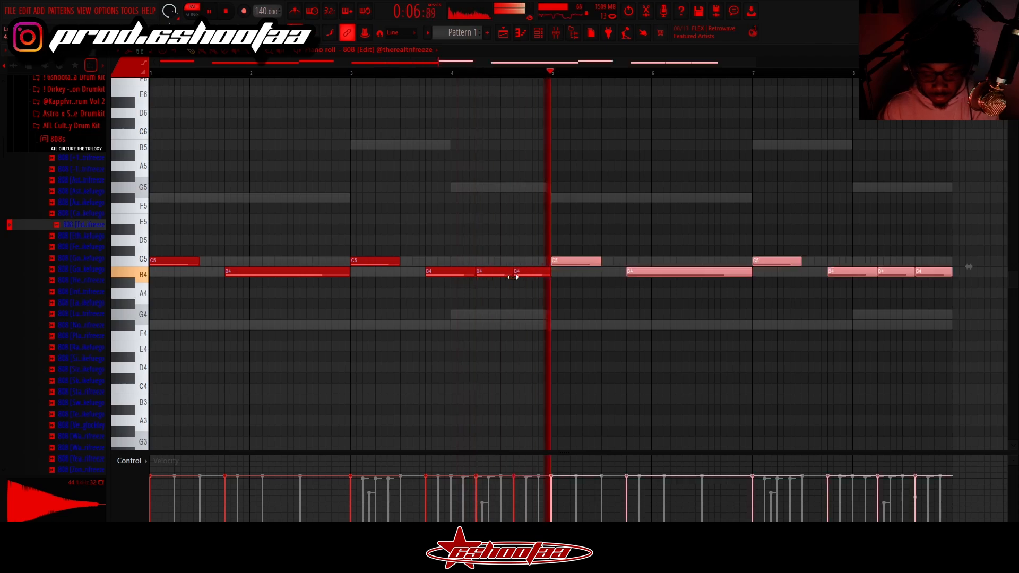
{"action": "left_click", "coordinate": [409, 337]}
{"action": "right_click", "coordinate": [409, 337]}
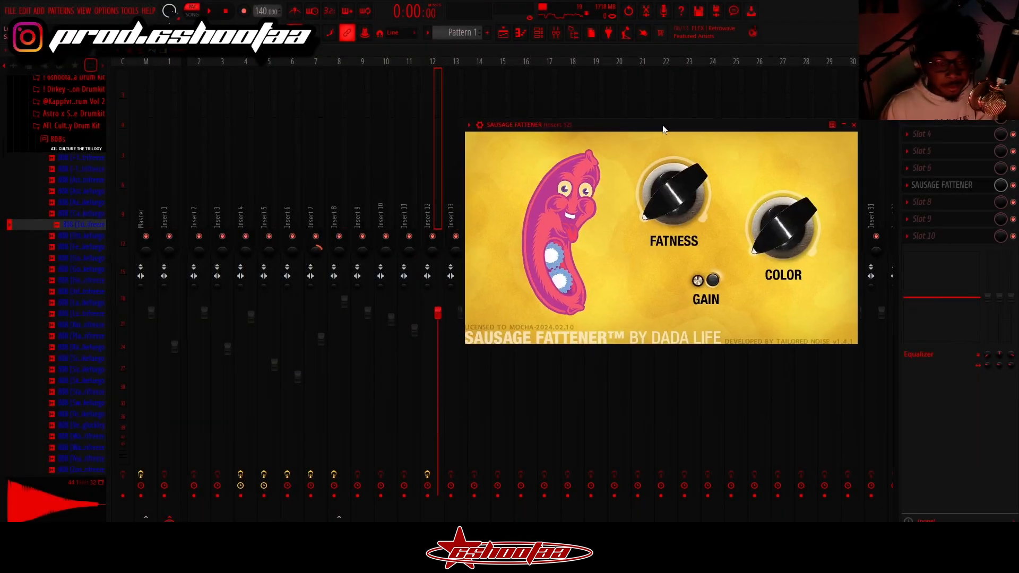
- On Insert 12, raise Sausage Fattener's Fatness, set its Color to 28%, and lower the insert's volume fader
{"action": "left_click_drag", "start_coordinate": [663, 129], "coordinate": [672, 120]}
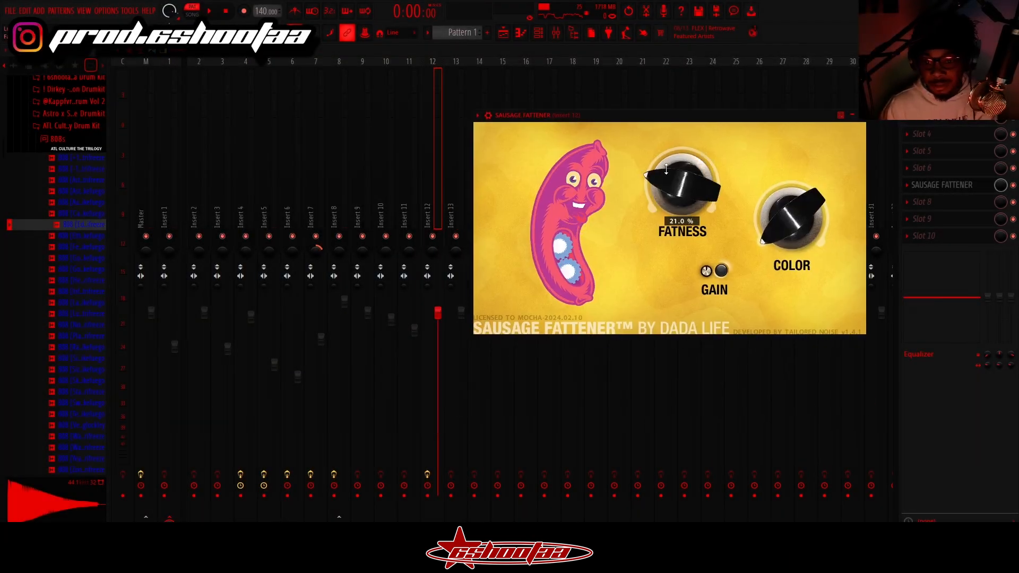
{"action": "left_click_drag", "start_coordinate": [756, 229], "coordinate": [783, 213]}
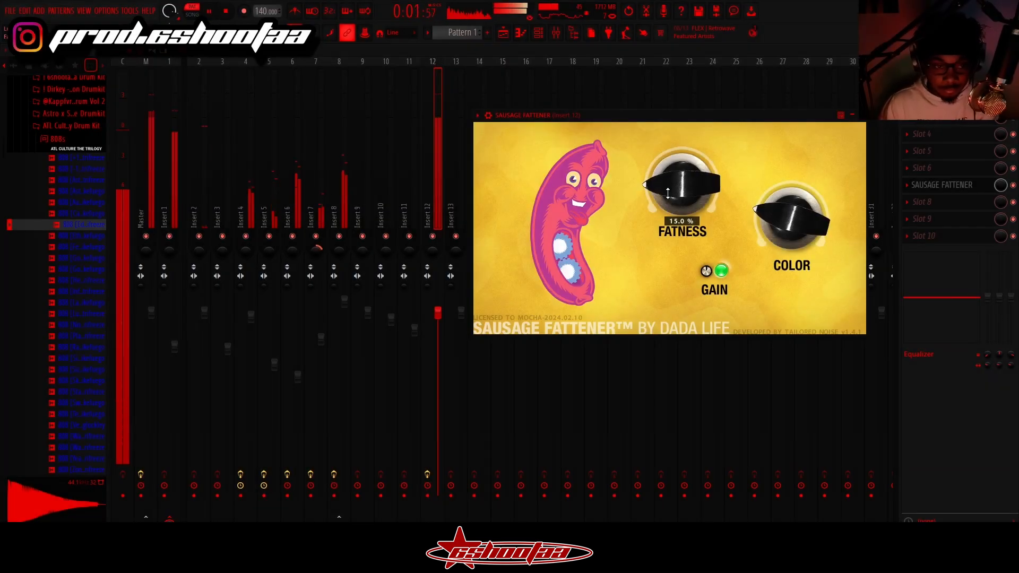
{"action": "left_click_drag", "start_coordinate": [668, 193], "coordinate": [671, 181]}
{"action": "left_click_drag", "start_coordinate": [773, 222], "coordinate": [774, 219]}
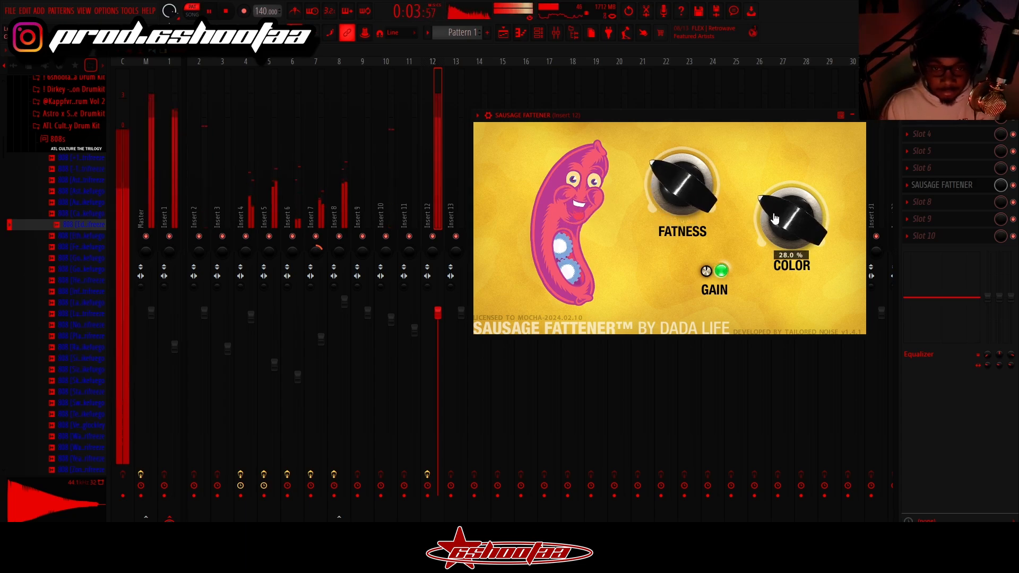
{"action": "left_click", "coordinate": [439, 313]}
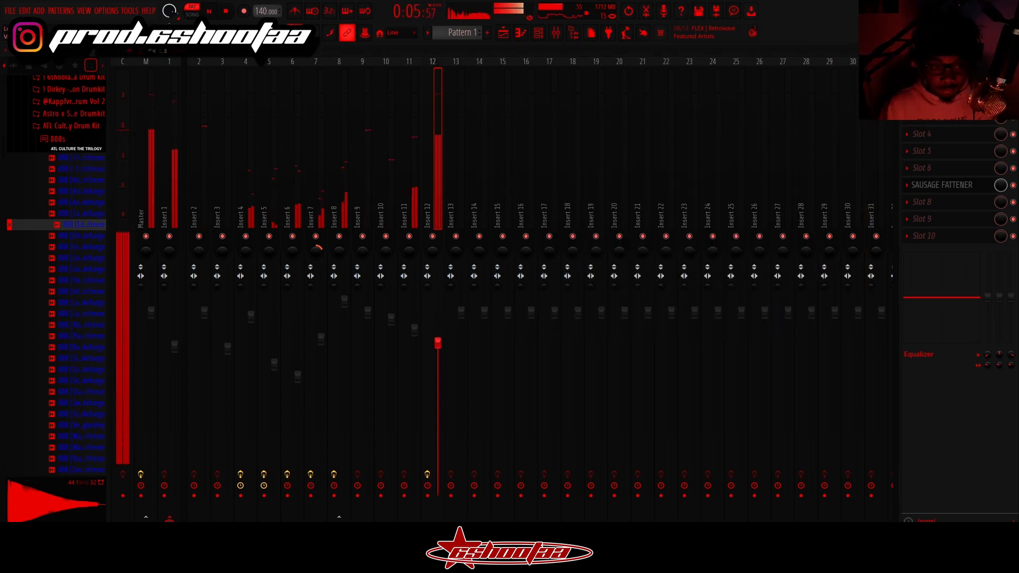
{"action": "left_click_drag", "start_coordinate": [438, 361], "coordinate": [438, 357]}
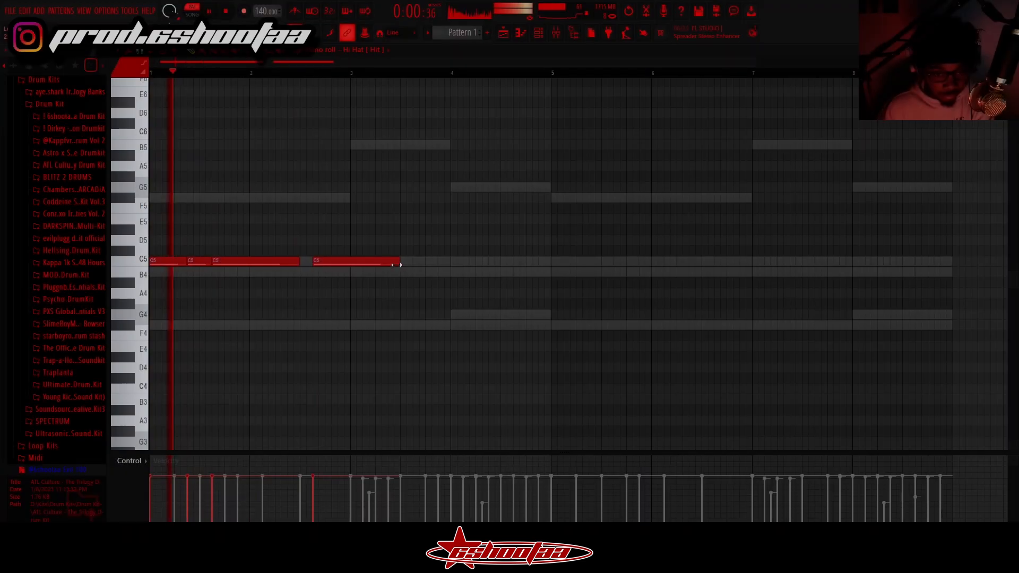
- Fill the end of bar 2 with short C5 hi-hat hits, duplicate the two-bar pattern into bars 3 and 4, and play it back
{"action": "left_click", "coordinate": [332, 261]}
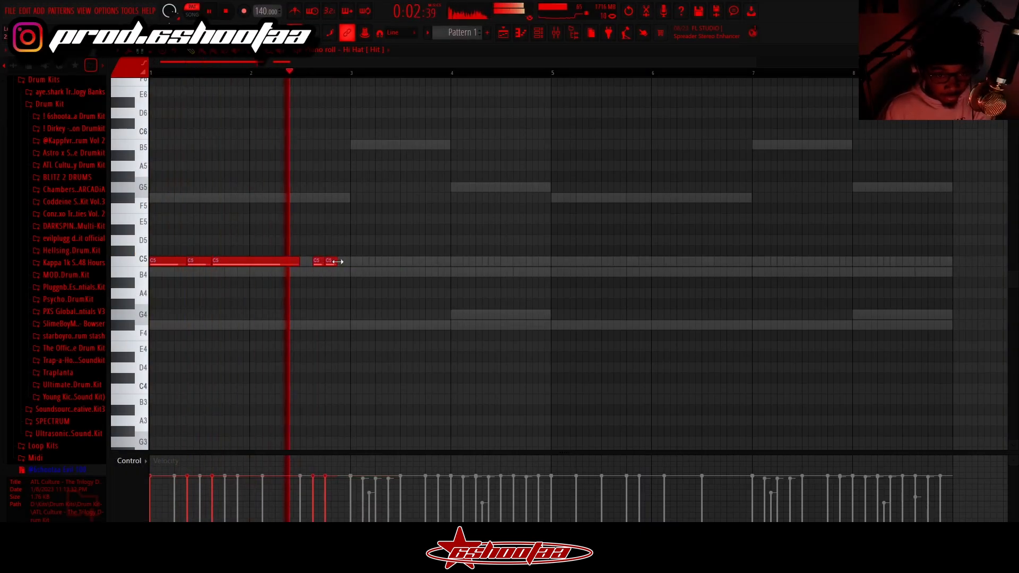
{"action": "key", "text": "ctrl+b"}
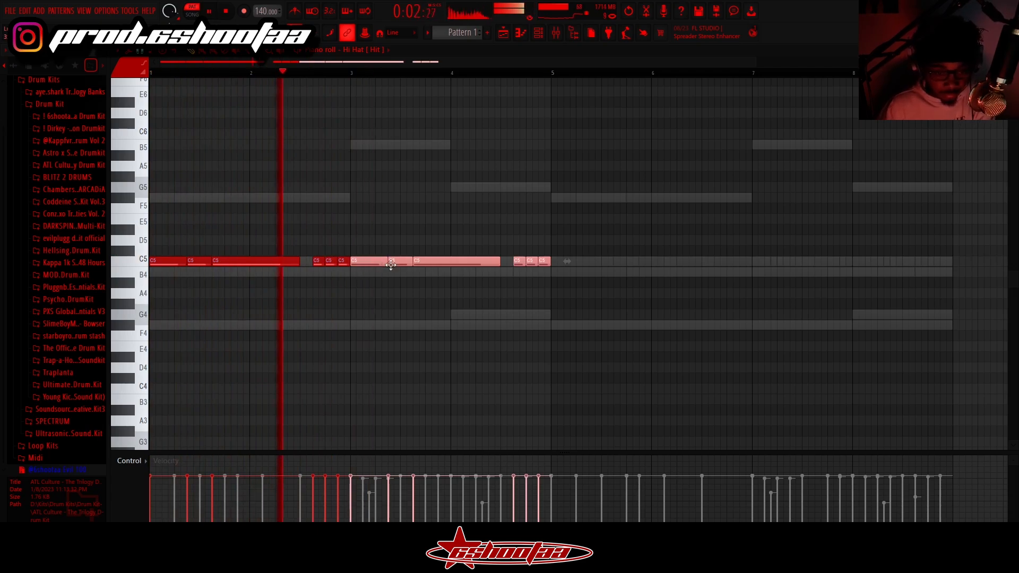
{"action": "key", "text": "space"}
{"action": "key", "text": "space"}
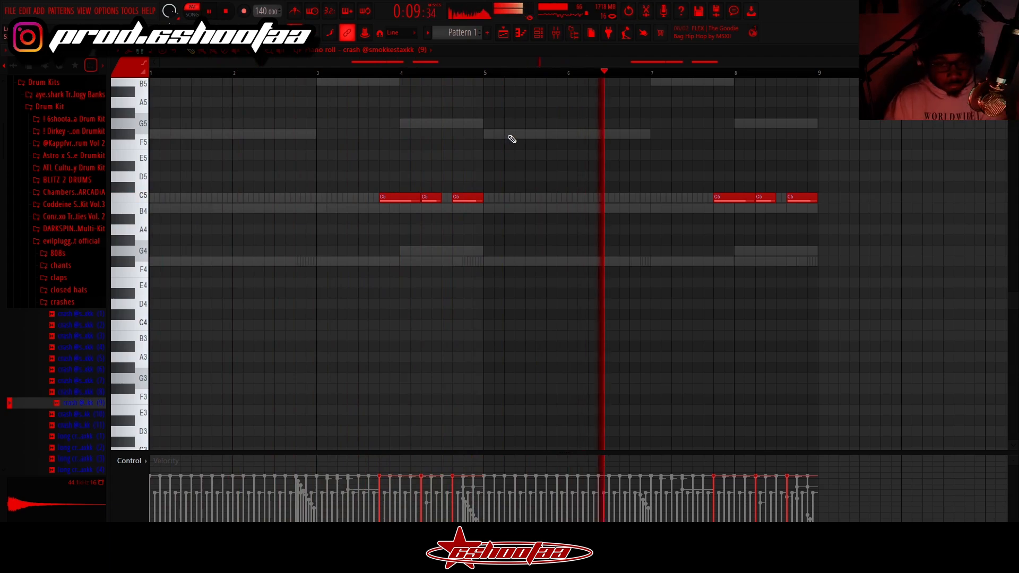
- Show the channel rack, move it clear of the crash notes, and play back the full pattern from the start
{"action": "left_click", "coordinate": [538, 32]}
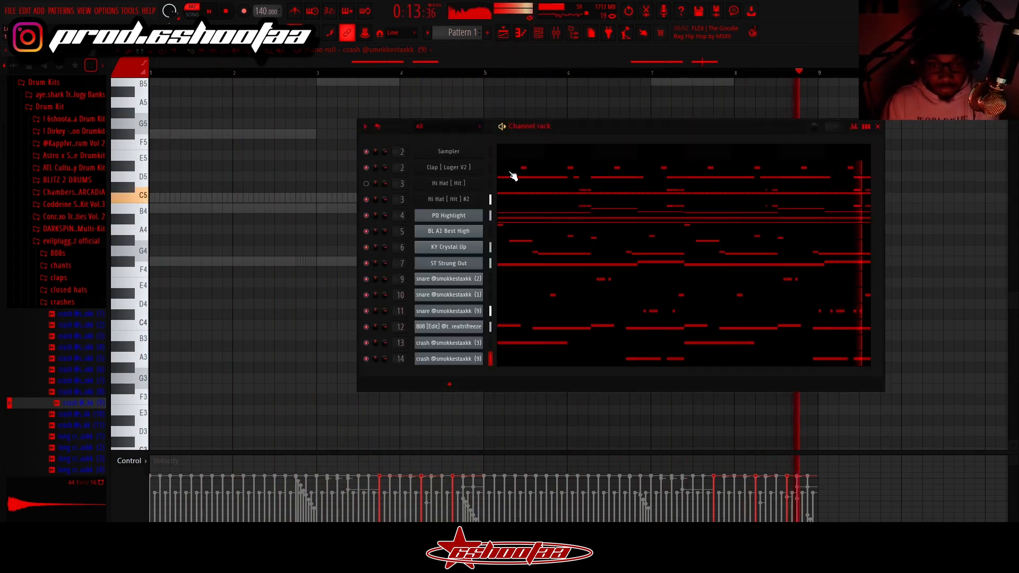
{"action": "key", "text": "space"}
{"action": "left_click_drag", "start_coordinate": [583, 125], "coordinate": [501, 241]}
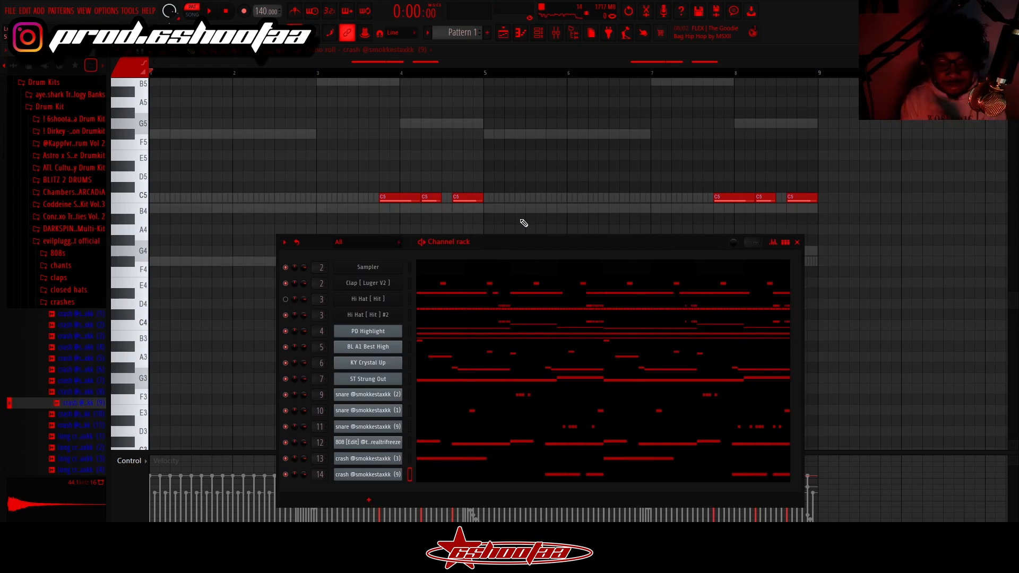
{"action": "key", "text": "space"}
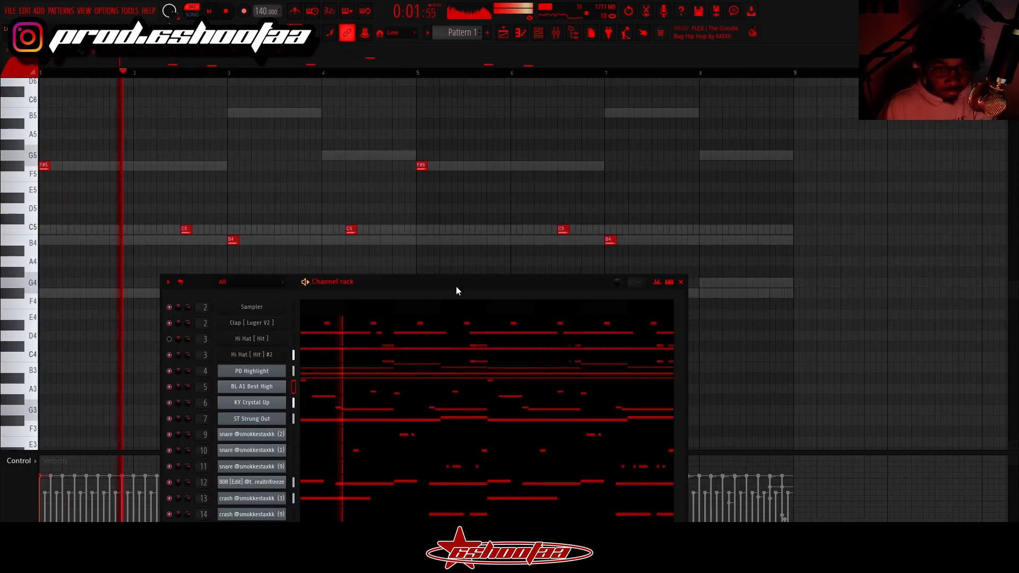